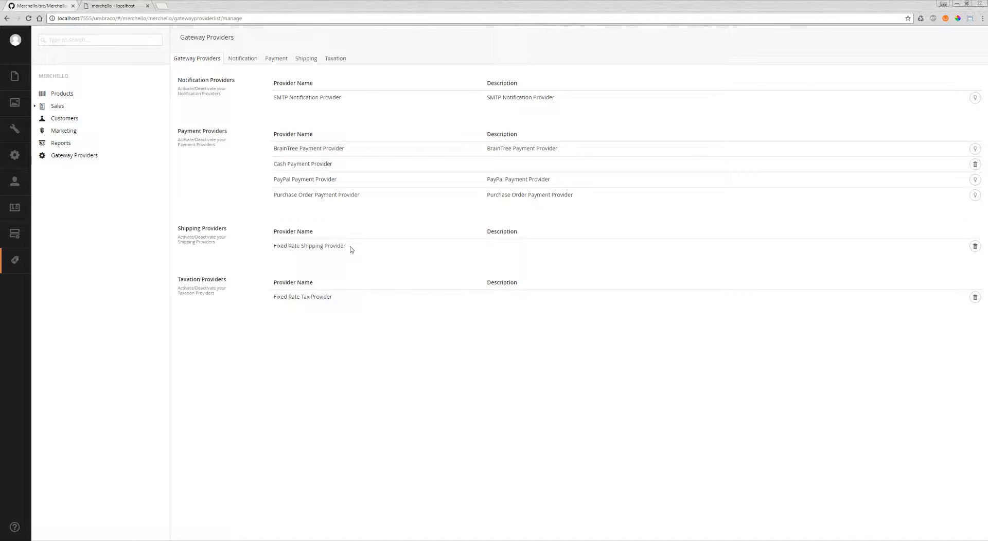
# Browse the Merchello GitHub repository from src through Merchello.Core and Gateways to the Shipping FixedRate folder
pyautogui.click(22, 4)
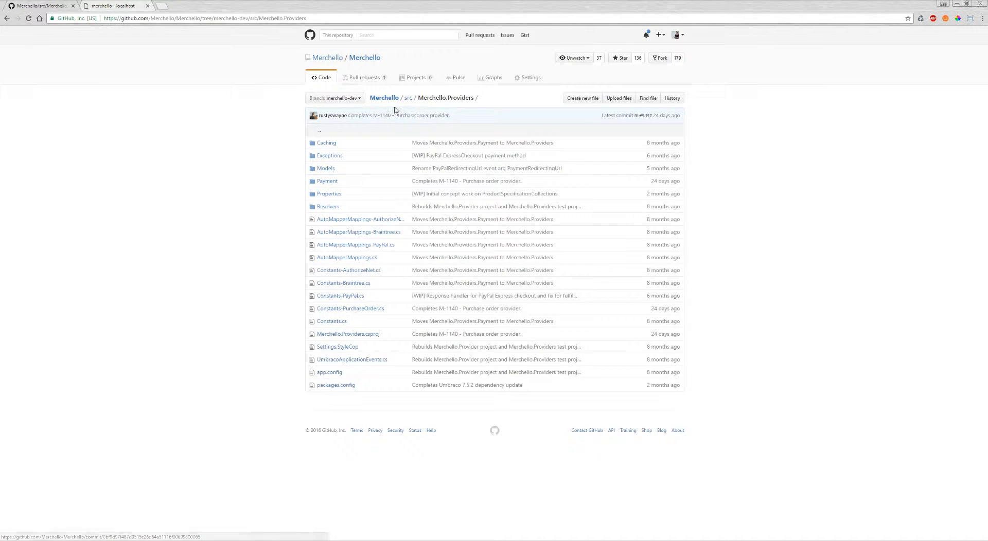
pyautogui.click(408, 98)
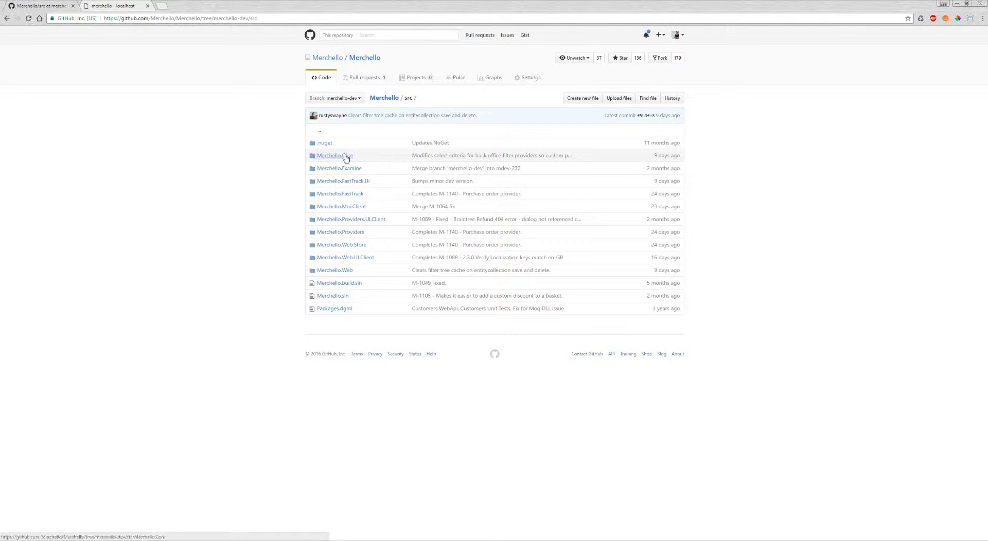
pyautogui.click(346, 157)
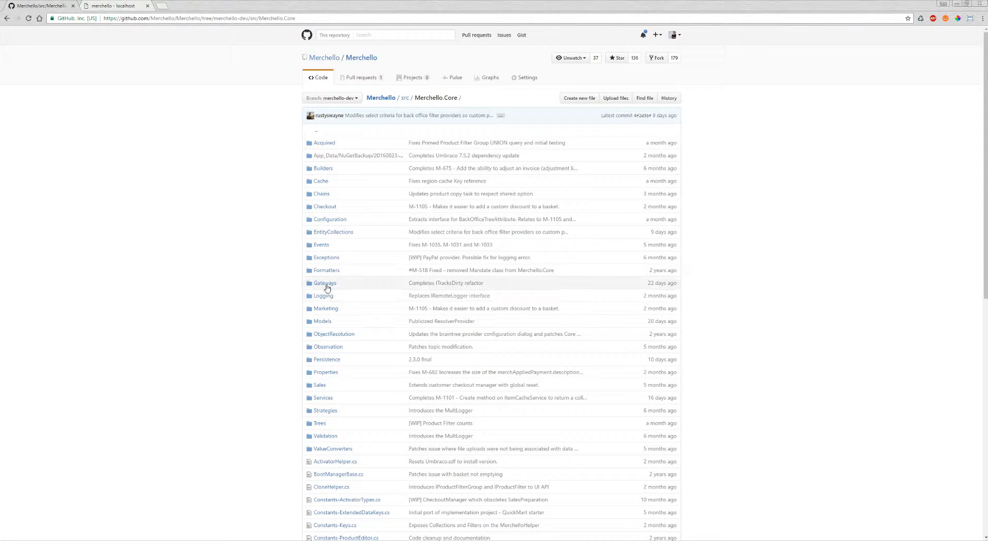
pyautogui.click(325, 283)
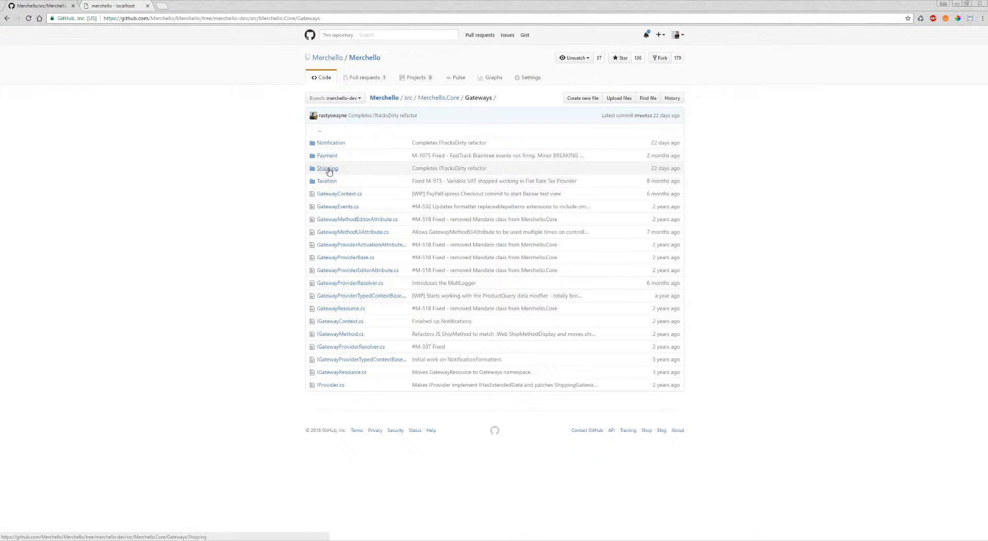
pyautogui.click(327, 168)
pyautogui.click(337, 146)
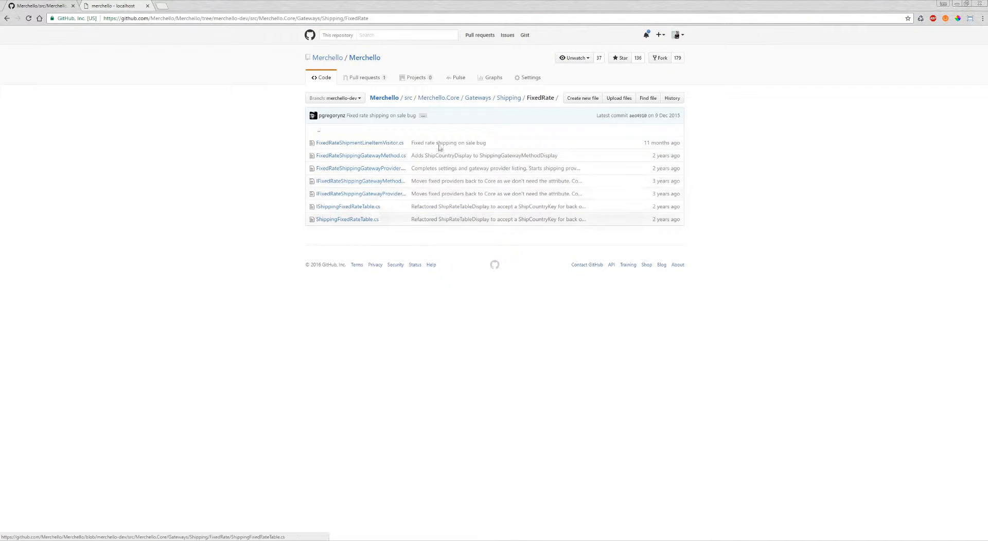
# View the Merchello.Providers source folder in the GitHub repository and return to the Merchello back office
pyautogui.click(407, 99)
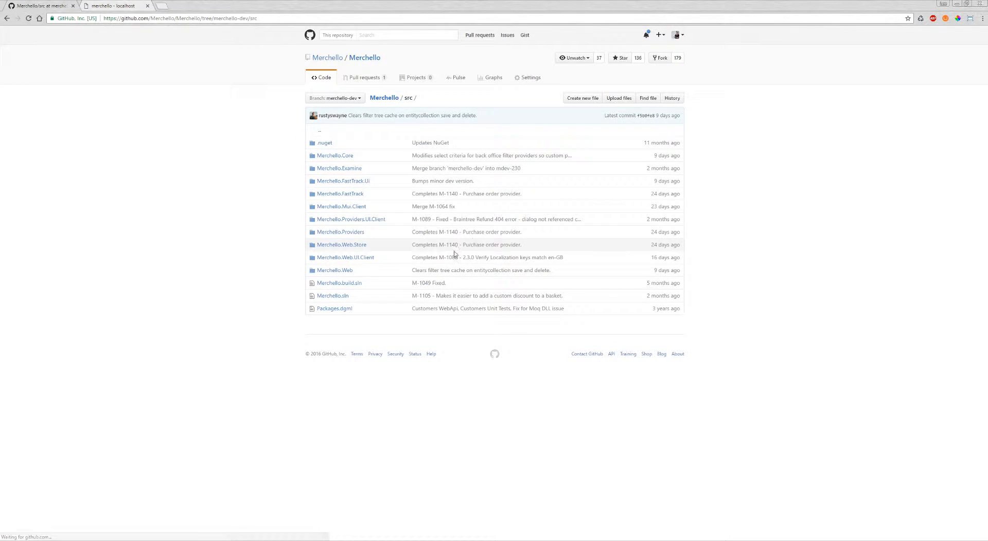
pyautogui.click(351, 232)
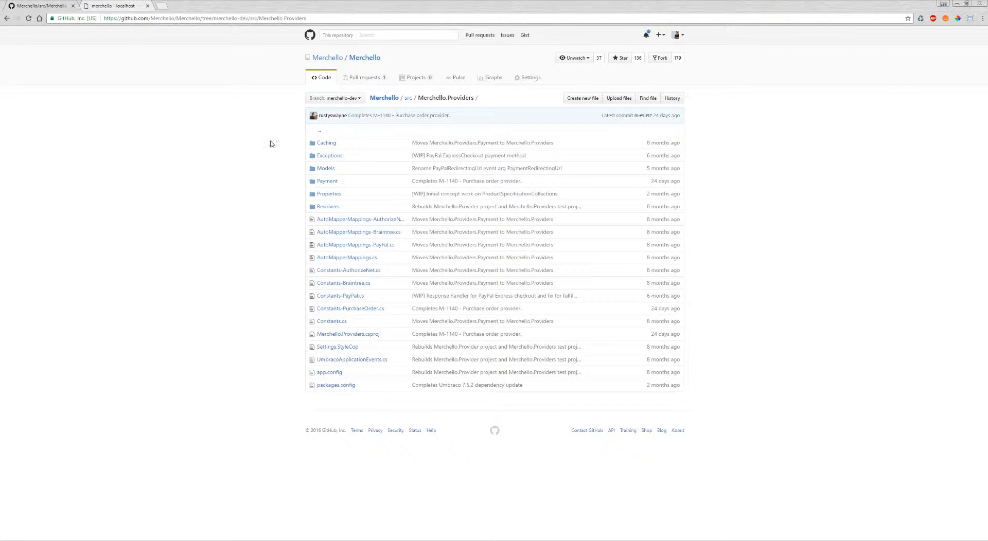
pyautogui.click(125, 6)
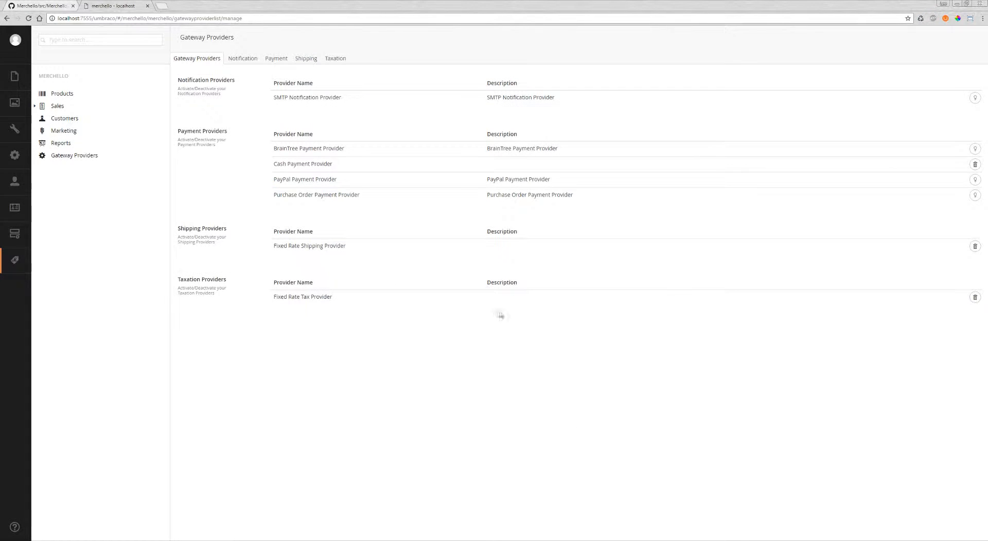
# Edit the default warehouse in the shipping settings, filling in its street address, city, state/province and postal code
pyautogui.click(307, 59)
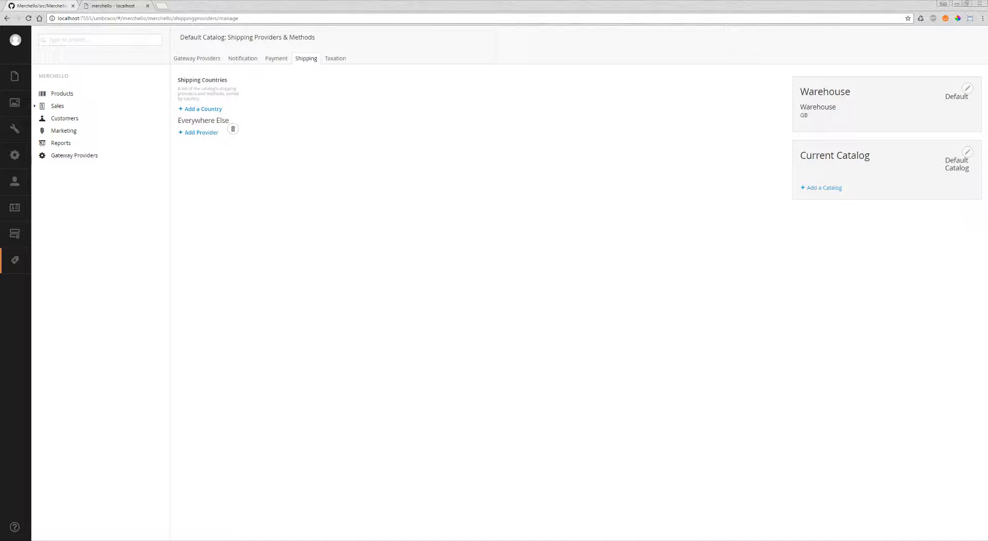
pyautogui.click(967, 88)
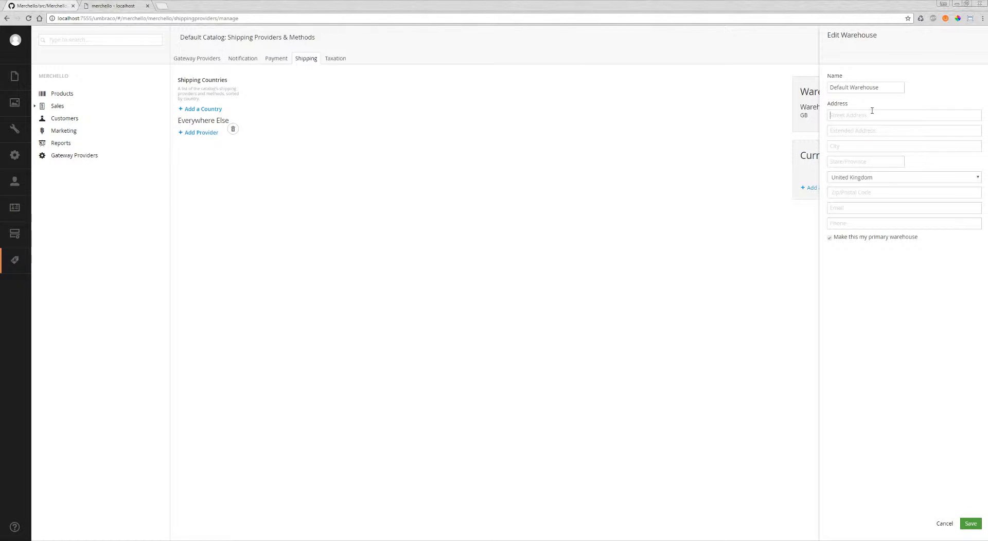
pyautogui.click(872, 110)
pyautogui.write('Some Addr')
pyautogui.write('Lo')
pyautogui.write('ndon')
pyautogui.write('London')
pyautogui.write('EC1 95h')
# Fill in the default warehouse's contact e-mail and phone number, and save the warehouse
pyautogui.click(845, 207)
pyautogui.write('store@')
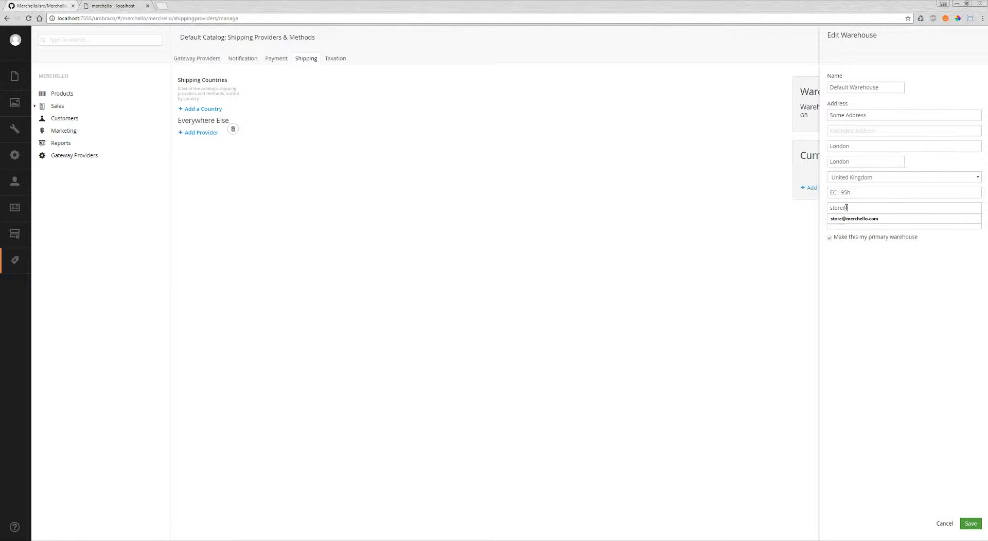
pyautogui.press('Down')
pyautogui.press('Tab')
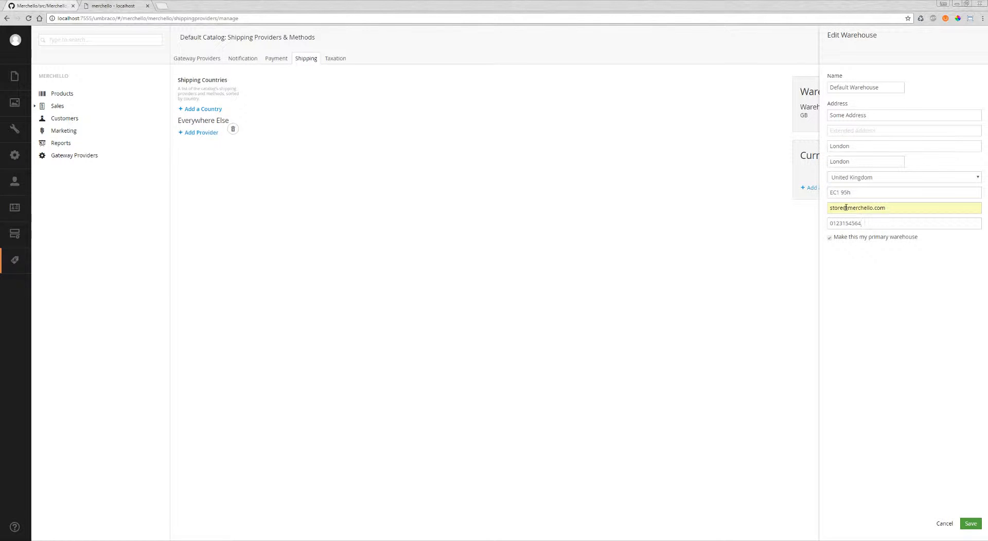
pyautogui.click(970, 524)
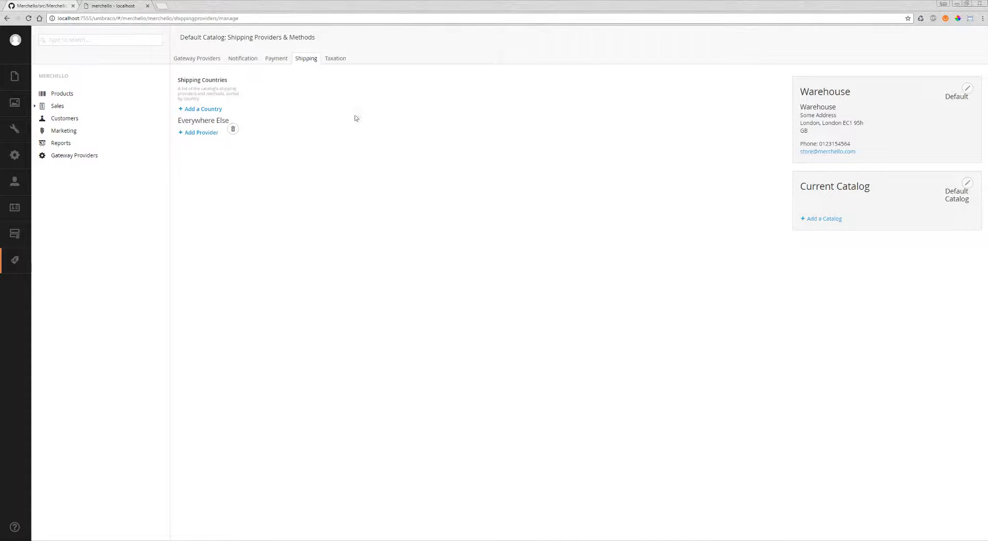
# Add United Kingdom as a shipping country and delete the Everywhere Else entry
pyautogui.click(215, 109)
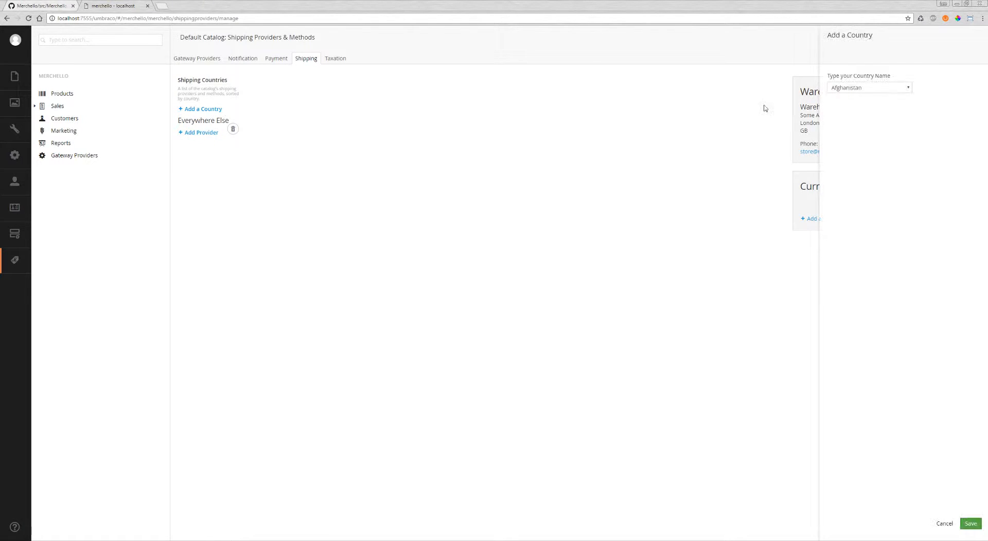
pyautogui.click(877, 88)
pyautogui.scroll(-10, 877, 172)
pyautogui.scroll(-20, 875, 166)
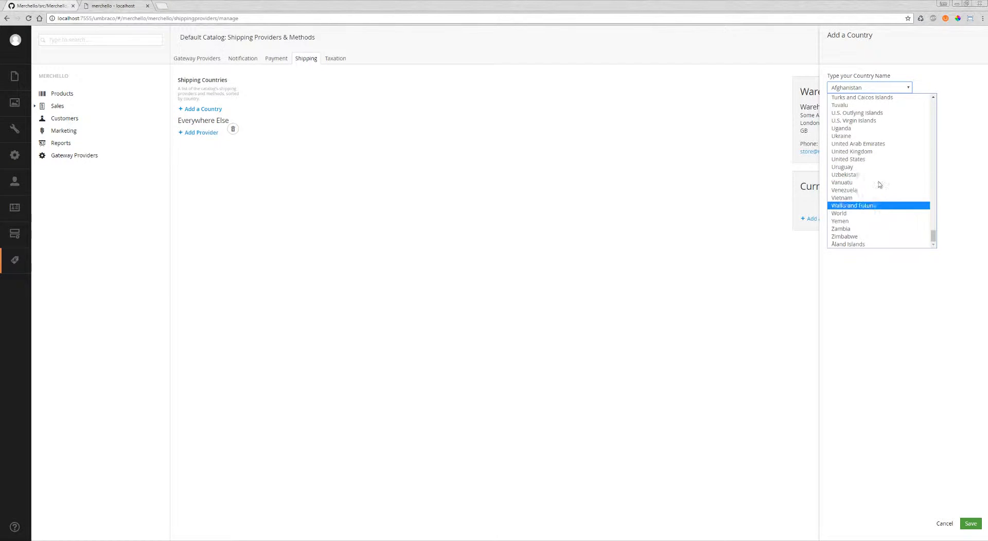
pyautogui.click(869, 151)
pyautogui.click(971, 523)
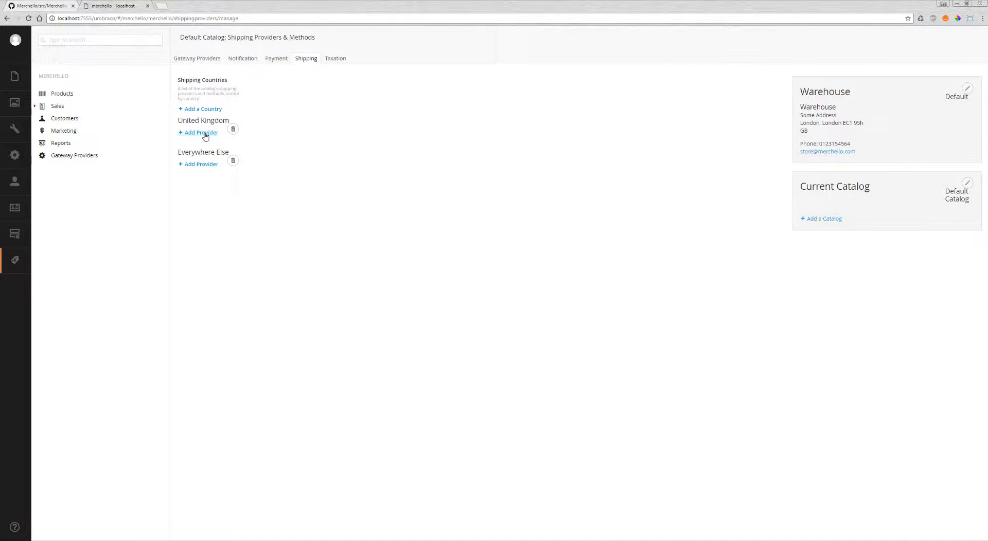
pyautogui.click(234, 161)
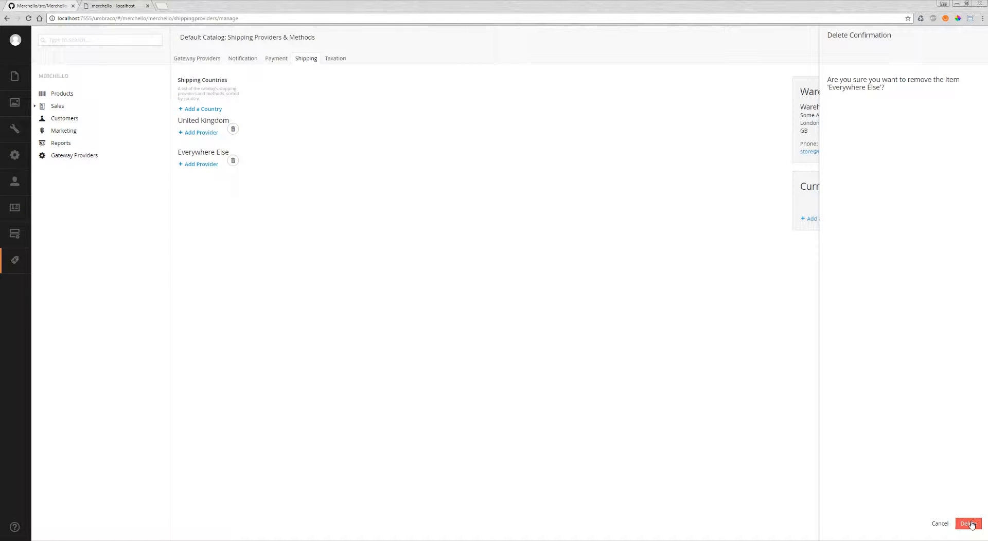
pyautogui.click(968, 524)
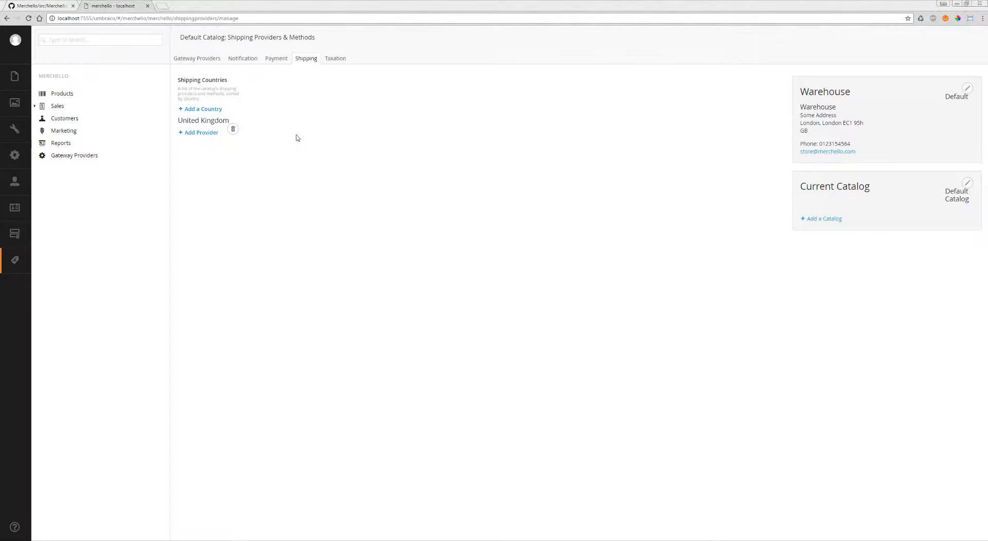
# Start adding a provider for United Kingdom, keeping Fixed Rate Shipping Provider as the selected provider
pyautogui.click(202, 134)
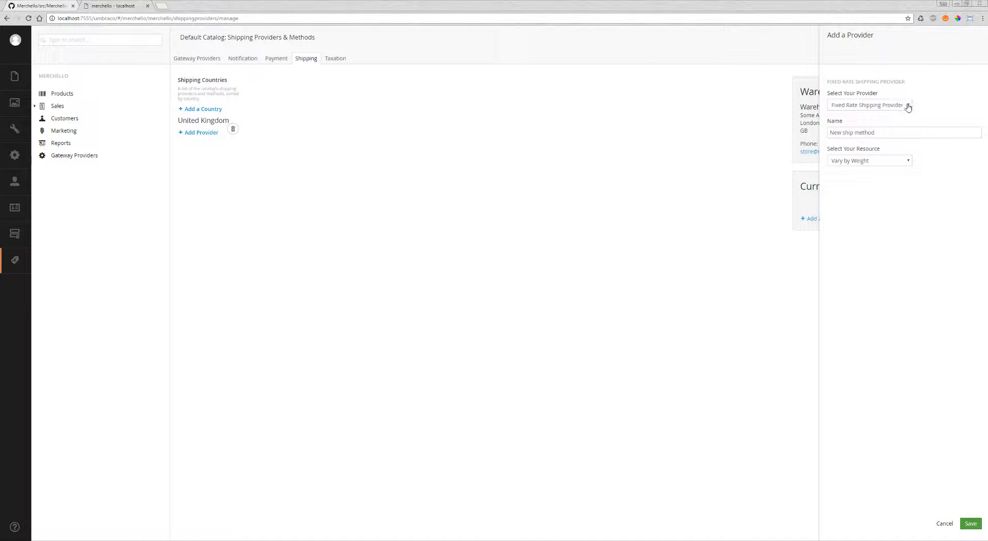
pyautogui.click(907, 107)
pyautogui.click(905, 109)
pyautogui.click(905, 108)
pyautogui.click(906, 108)
pyautogui.click(906, 108)
pyautogui.click(906, 108)
pyautogui.click(906, 109)
pyautogui.click(925, 99)
# Name the new shipping method Air Freight, set its resource to Vary by Price, and save it
pyautogui.click(893, 134)
pyautogui.hotkey('ctrl', 'a')
pyautogui.write('Air Freight')
pyautogui.click(895, 161)
pyautogui.click(881, 177)
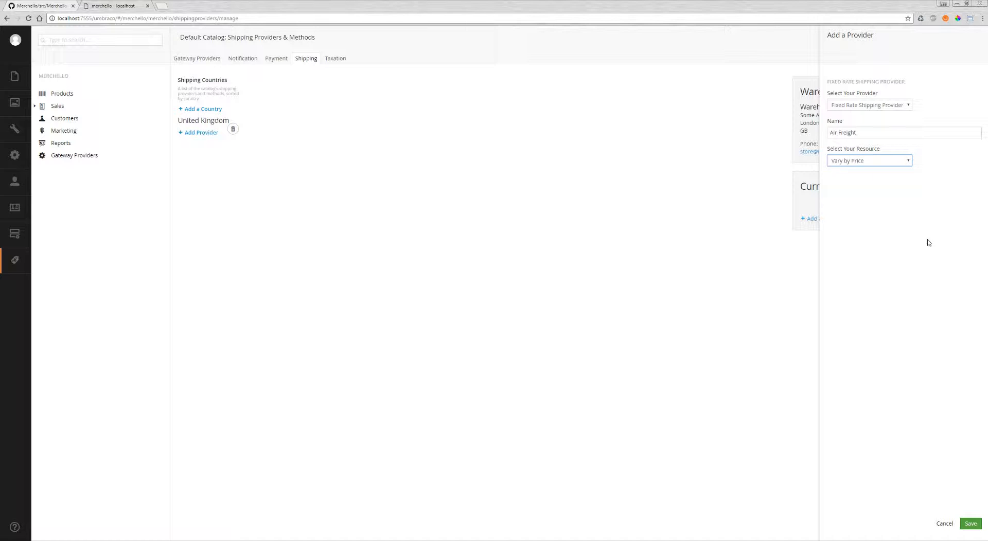
pyautogui.click(971, 525)
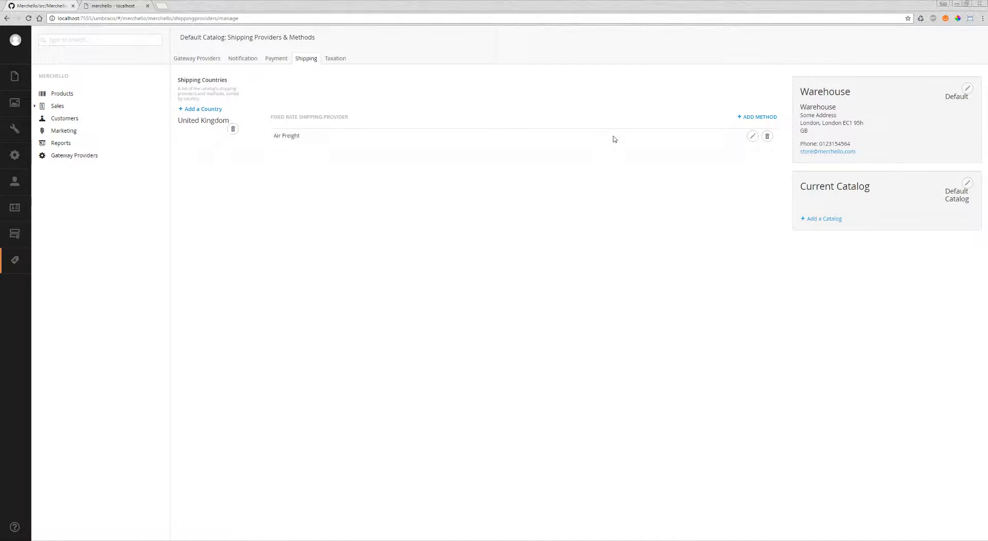
# Edit the Air Freight method's rates and add a 0 to 50 price range costing $10
pyautogui.click(752, 136)
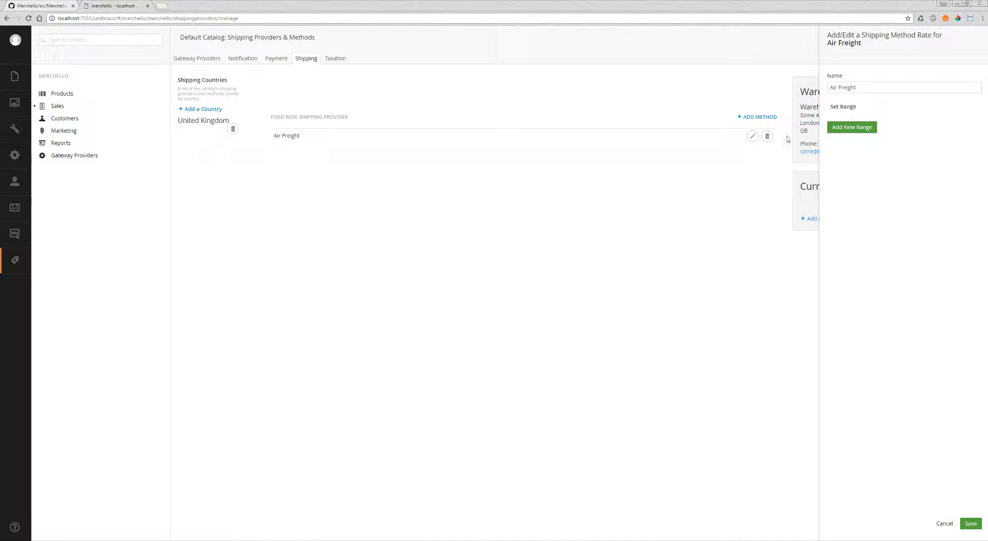
pyautogui.click(841, 130)
pyautogui.click(867, 123)
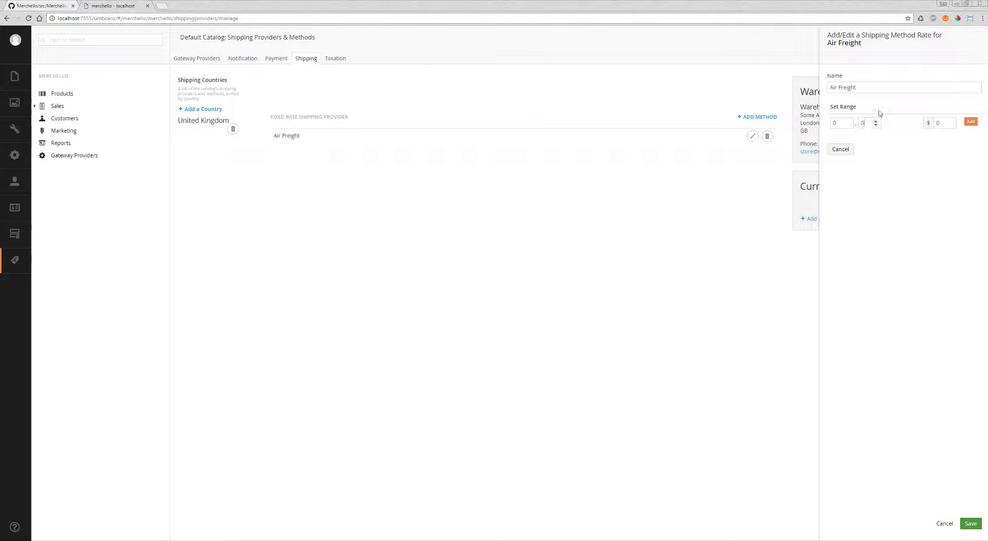
pyautogui.click(941, 122)
pyautogui.doubleClick(942, 123)
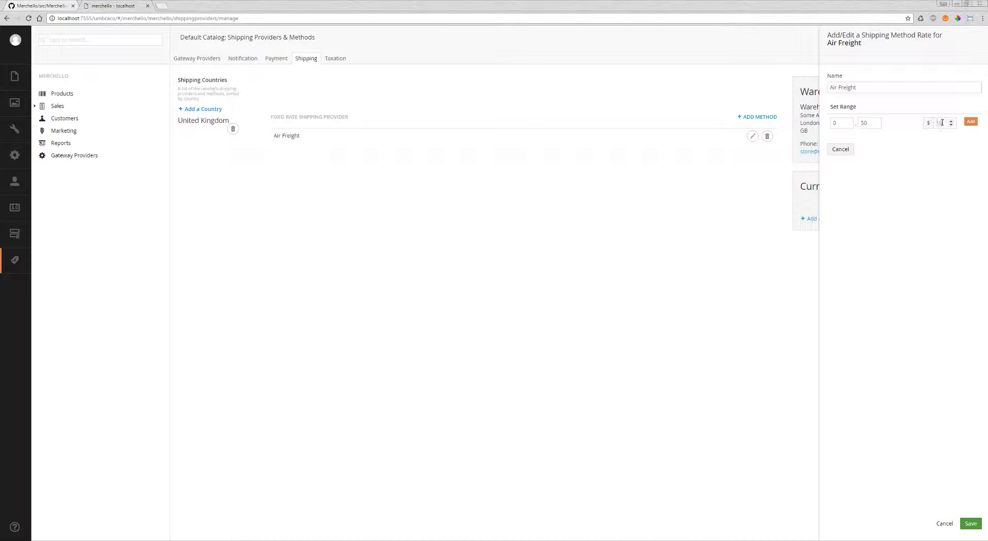
pyautogui.click(975, 124)
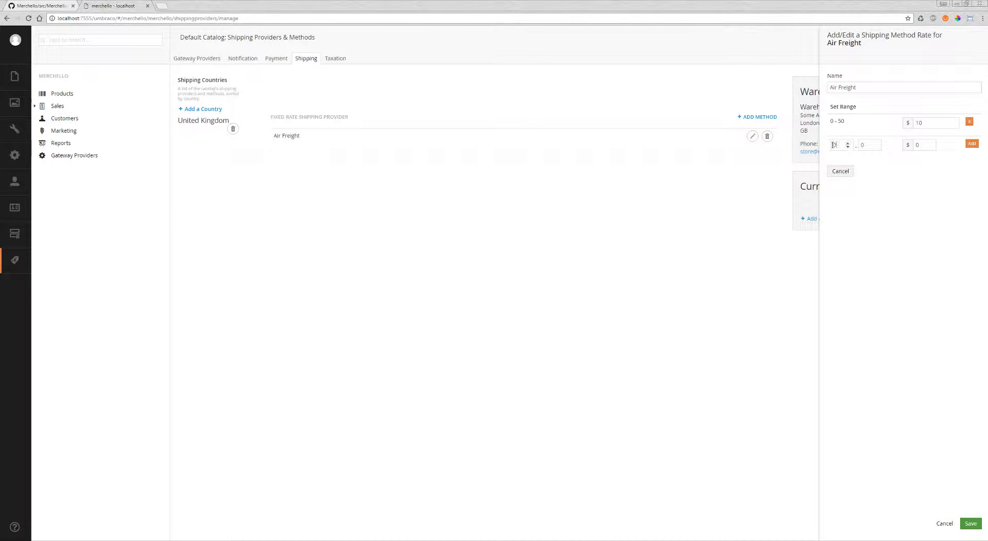
# Add a second Air Freight range from 51 to 100 with a shipping rate of $5
pyautogui.click(864, 144)
pyautogui.write('100')
pyautogui.click(919, 145)
pyautogui.click(971, 144)
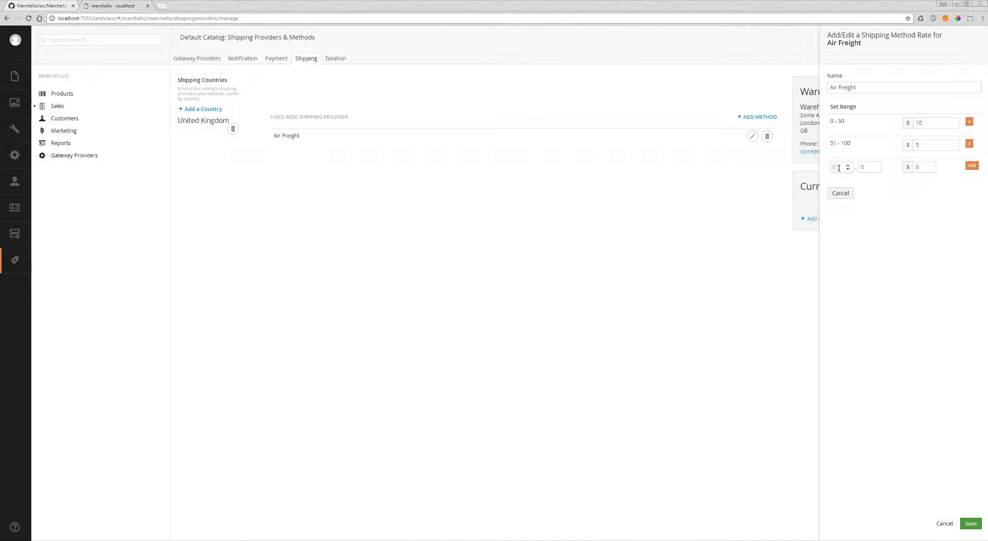
# Add a third Air Freight range from 100 to 100000 at $0 and save the method's rates
pyautogui.click(867, 164)
pyautogui.write('100')
pyautogui.click(972, 165)
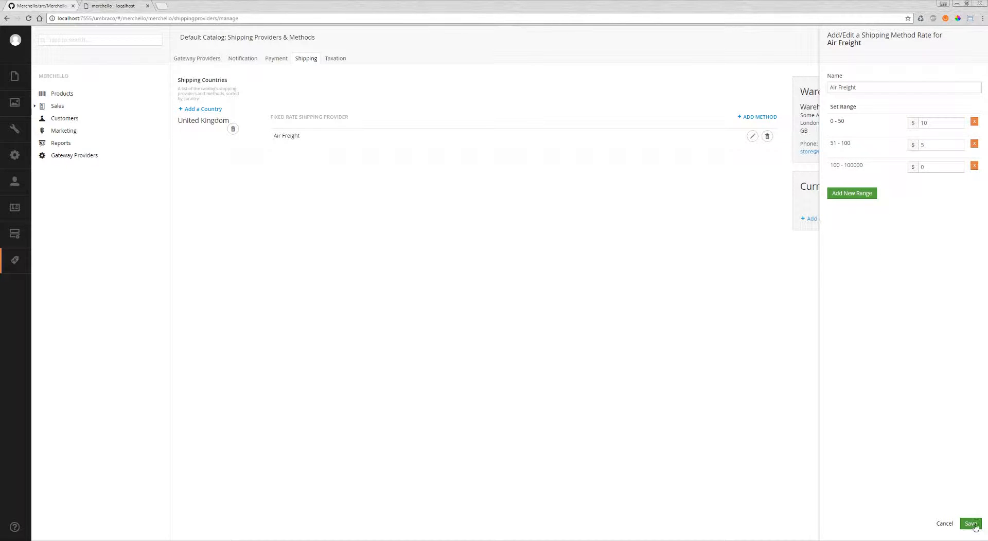
pyautogui.click(971, 524)
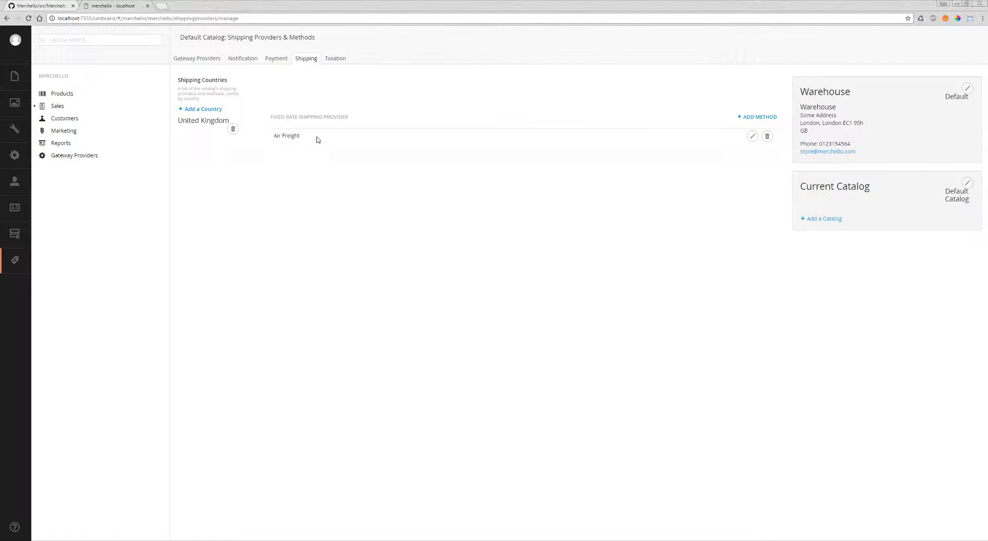
# Add United States as another shipping country
pyautogui.click(213, 110)
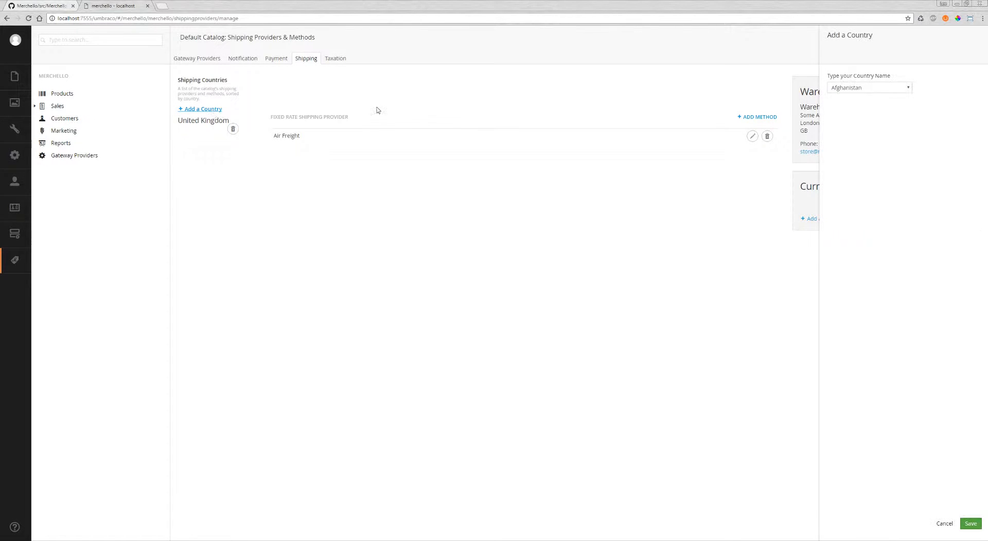
pyautogui.click(890, 90)
pyautogui.scroll(-15, 879, 135)
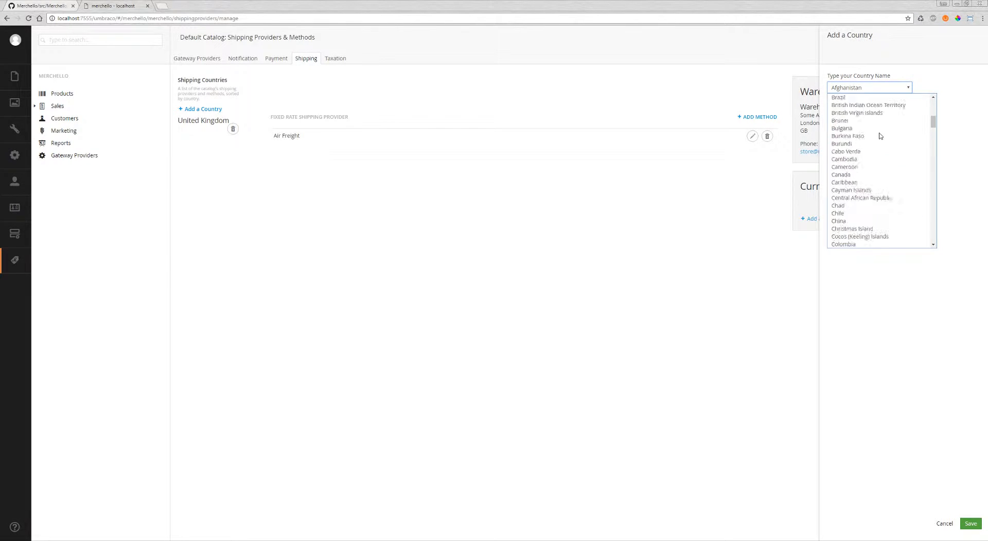
pyautogui.scroll(-20, 879, 136)
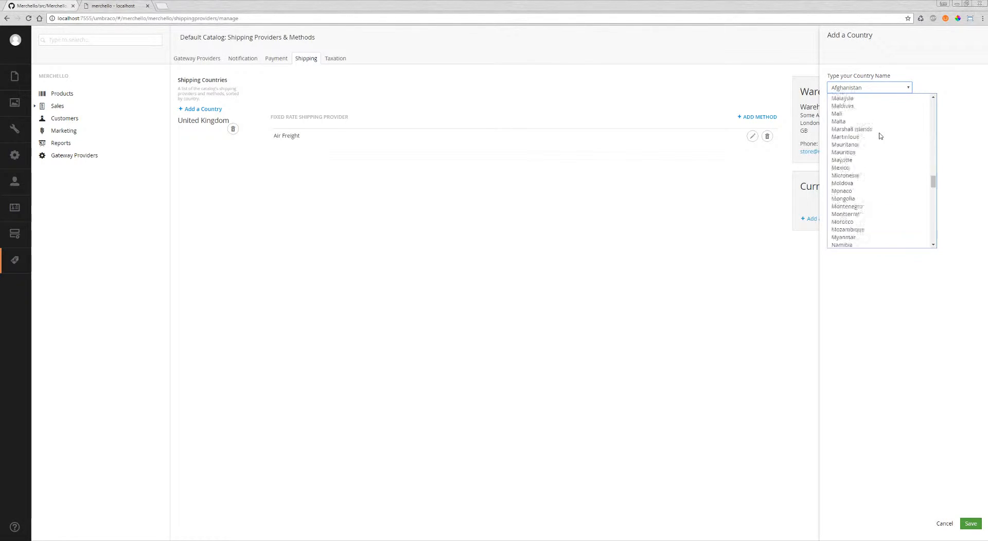
pyautogui.click(874, 160)
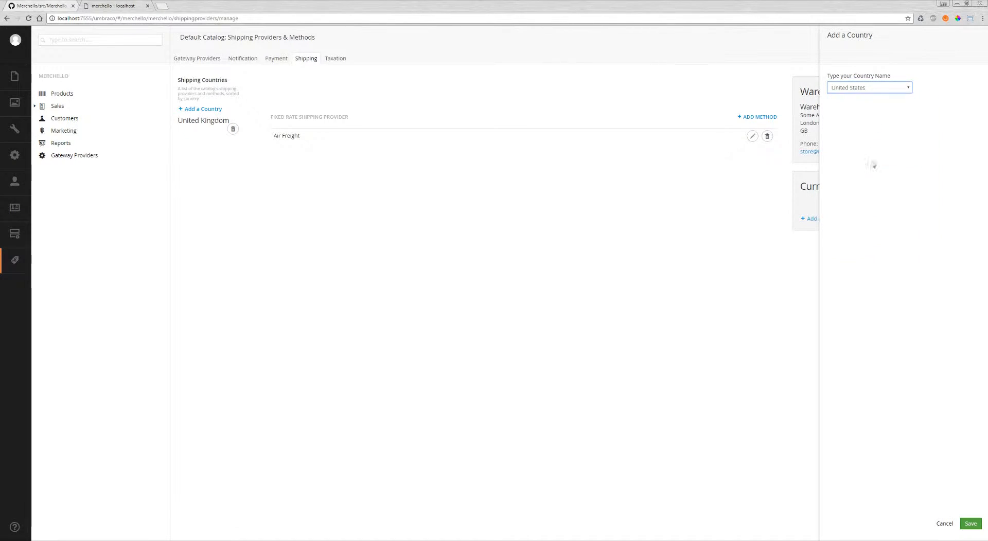
pyautogui.click(969, 524)
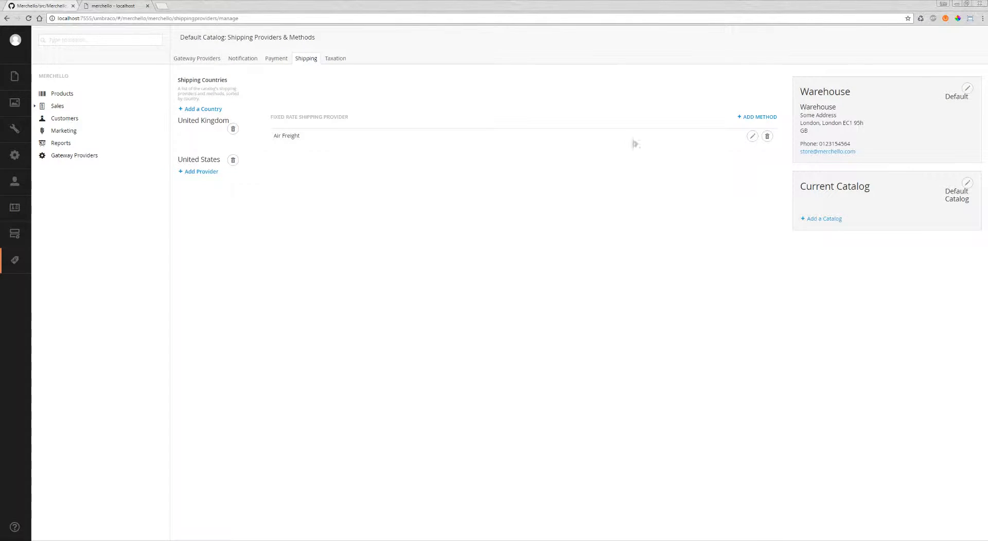
pyautogui.click(204, 172)
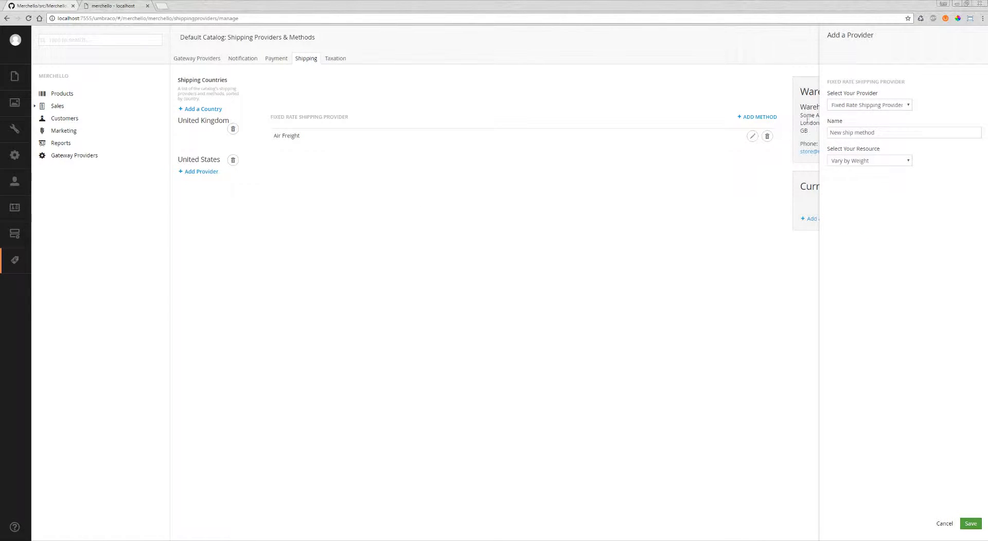
pyautogui.click(874, 104)
pyautogui.click(898, 84)
pyautogui.click(943, 524)
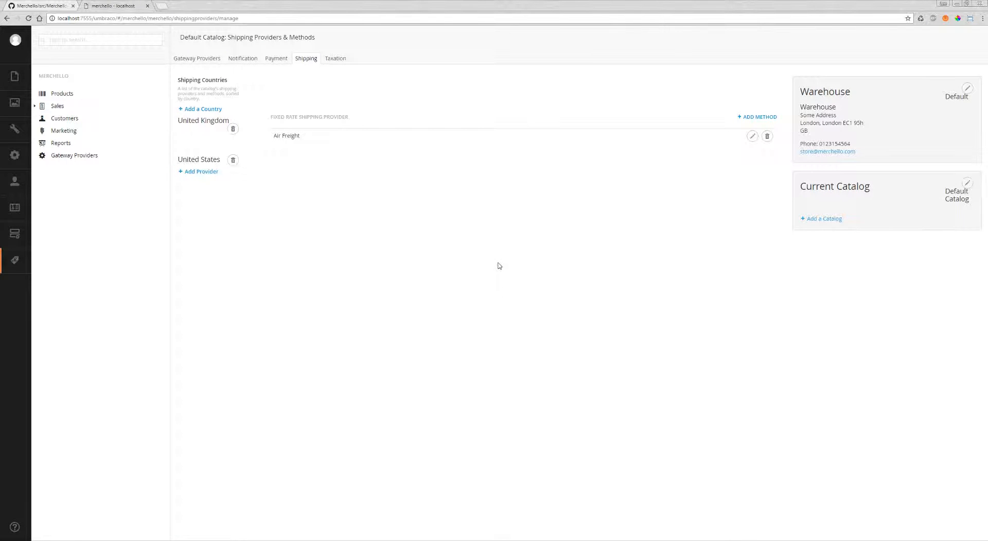